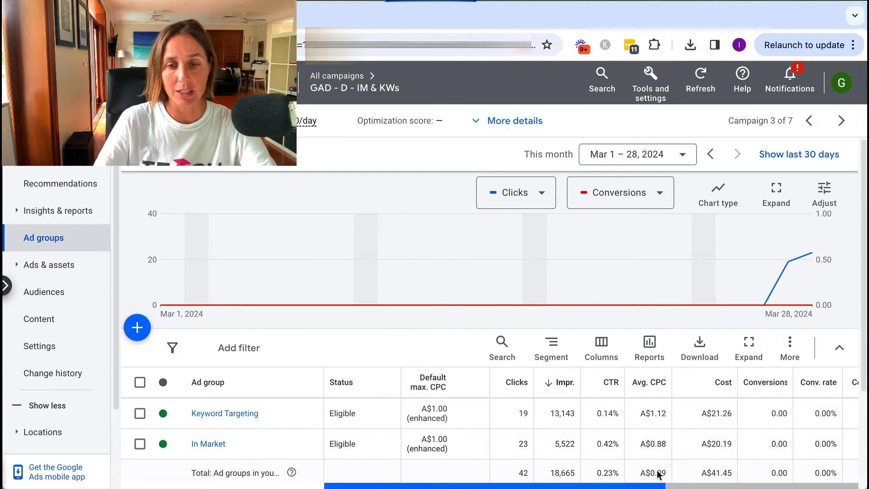
# - Narrow the Status column in the ad groups table and open the In Market ad group's report on where ads showed
pyautogui.moveTo(489, 379); pyautogui.dragTo(490, 378)
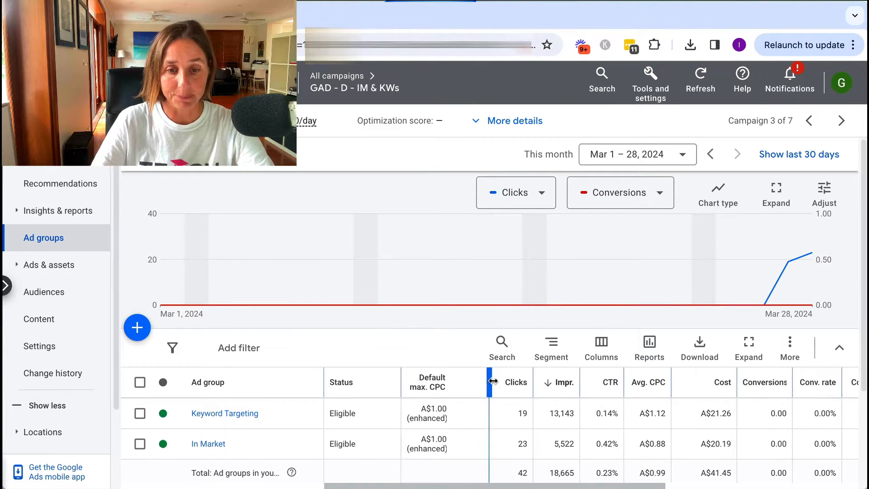
pyautogui.moveTo(402, 381); pyautogui.dragTo(388, 381)
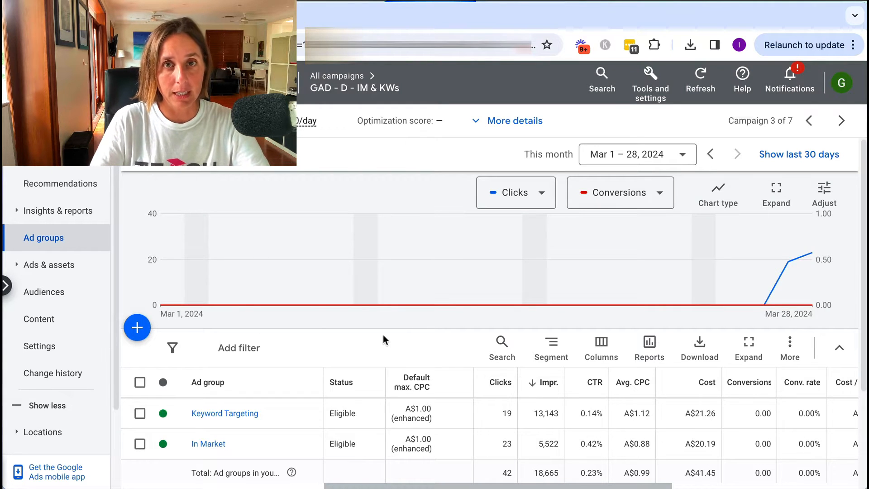
pyautogui.click(204, 445)
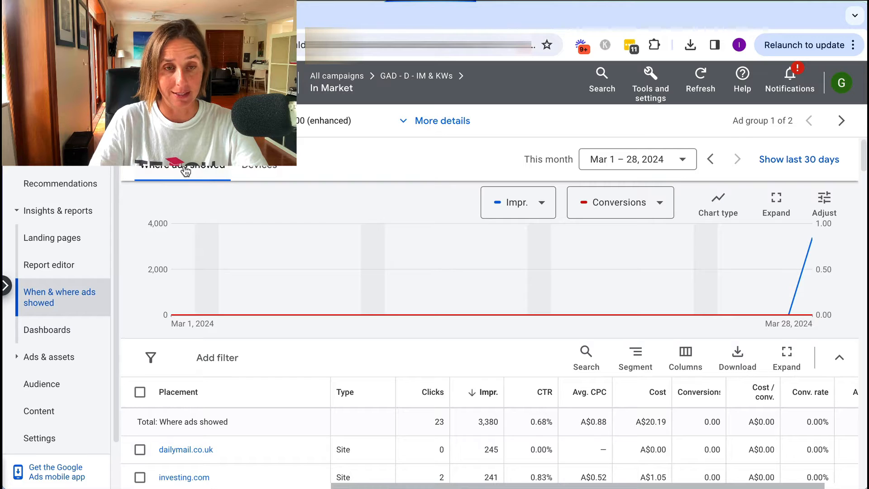
# - Examine the In Market ad group's placements, listed by impressions, to see which sites showed the ads
pyautogui.scroll(-2, 458, 345)
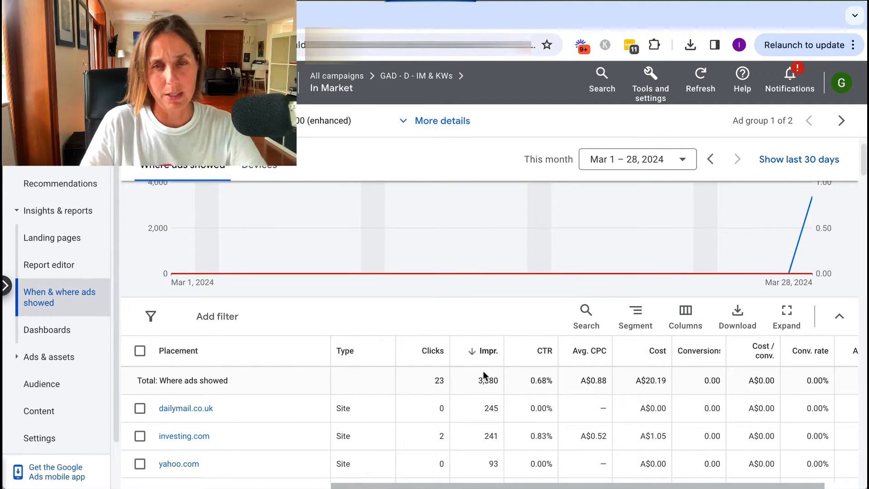
pyautogui.scroll(-1, 485, 365)
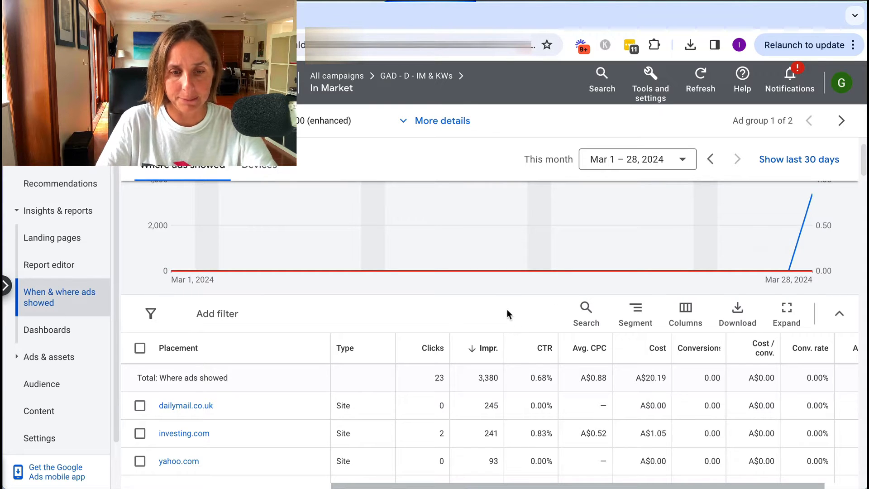
pyautogui.scroll(-5, 507, 309)
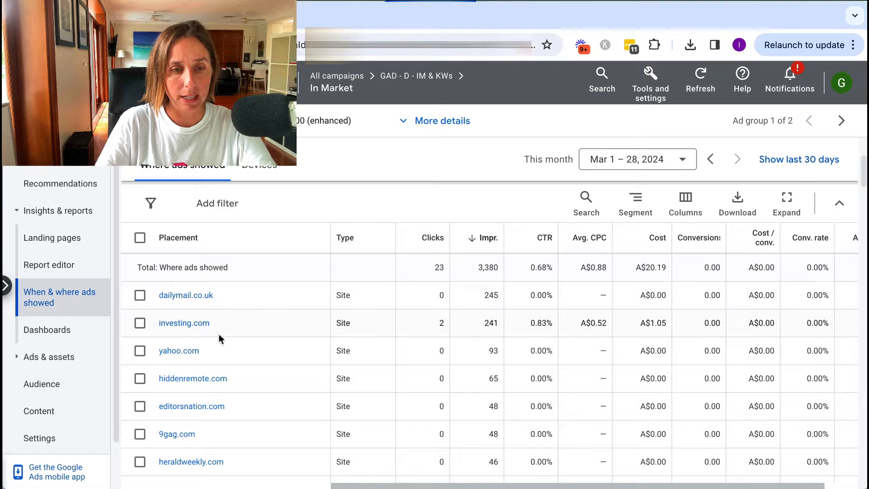
pyautogui.scroll(-1, 207, 359)
pyautogui.scroll(-2, 524, 320)
pyautogui.scroll(-2, 522, 320)
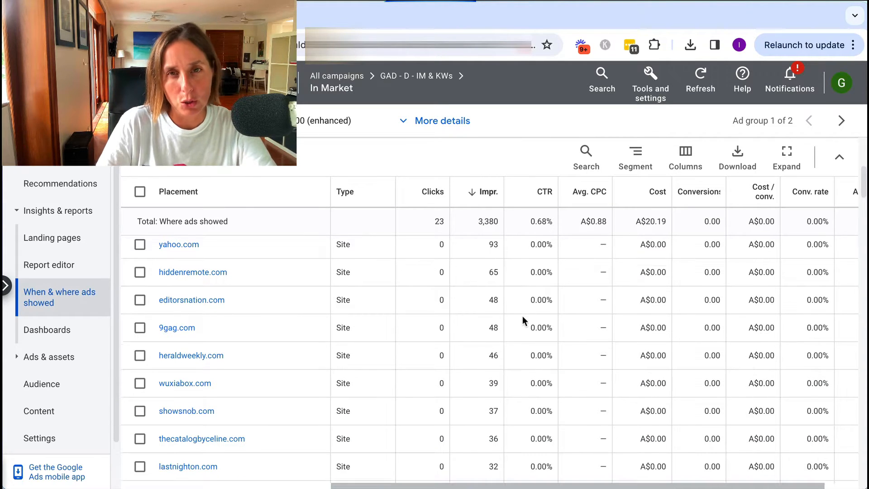
pyautogui.scroll(-1, 523, 320)
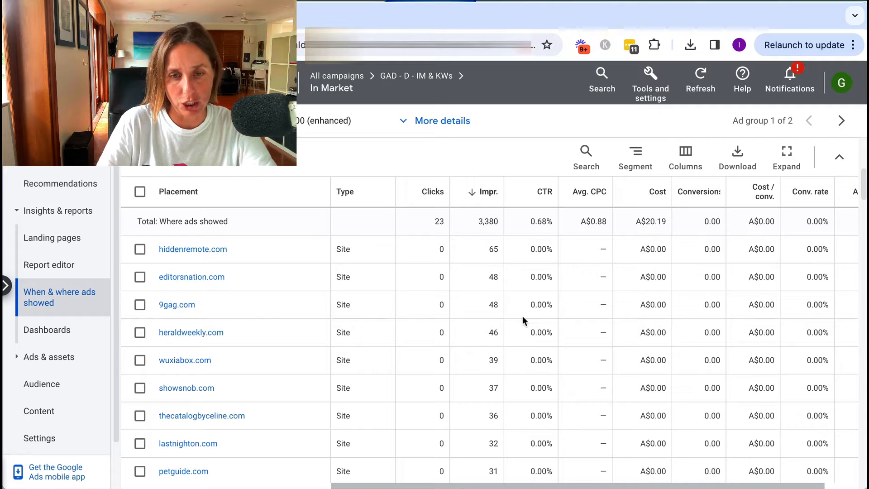
pyautogui.scroll(-2, 523, 320)
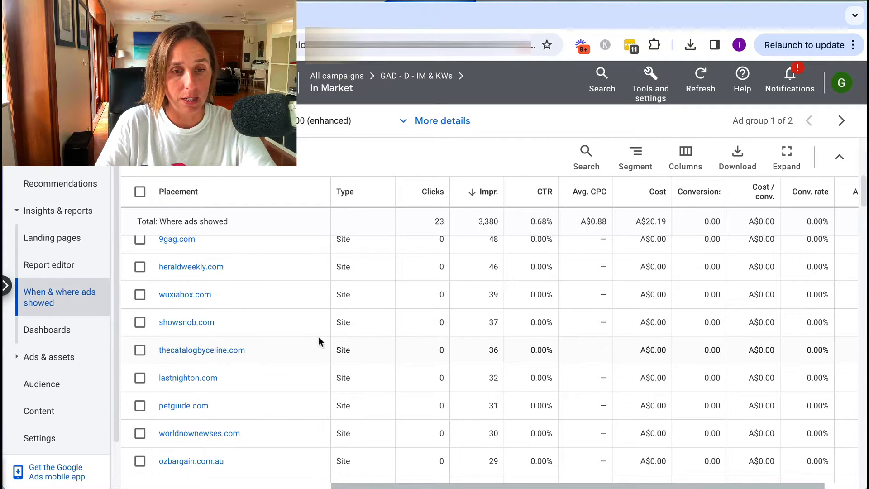
pyautogui.scroll(-3, 491, 348)
pyautogui.scroll(-2, 492, 347)
pyautogui.scroll(-4, 451, 362)
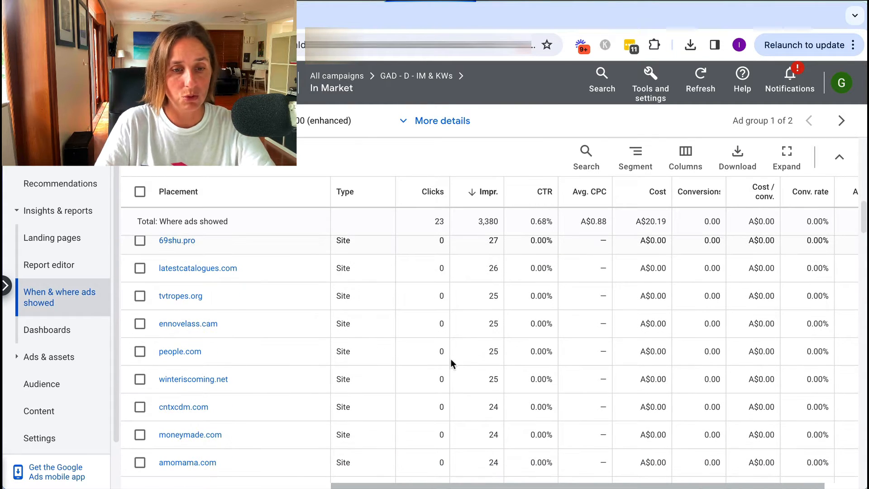
pyautogui.scroll(-3, 451, 362)
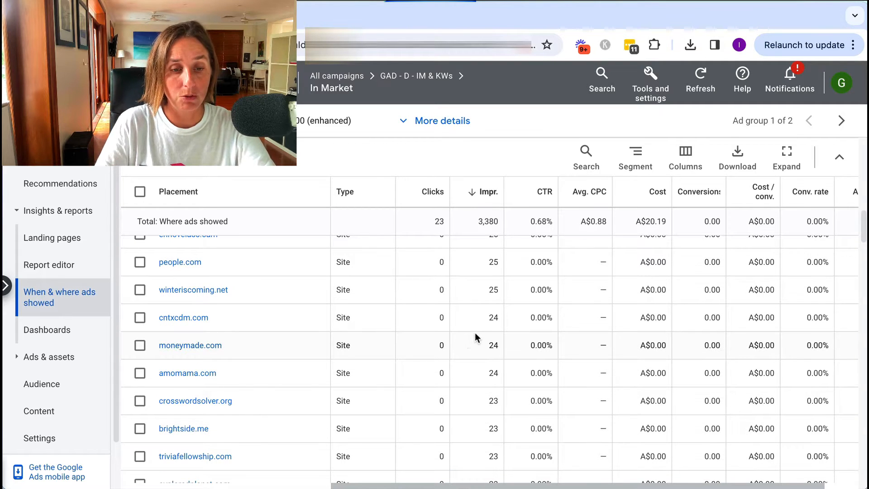
pyautogui.scroll(-3, 475, 337)
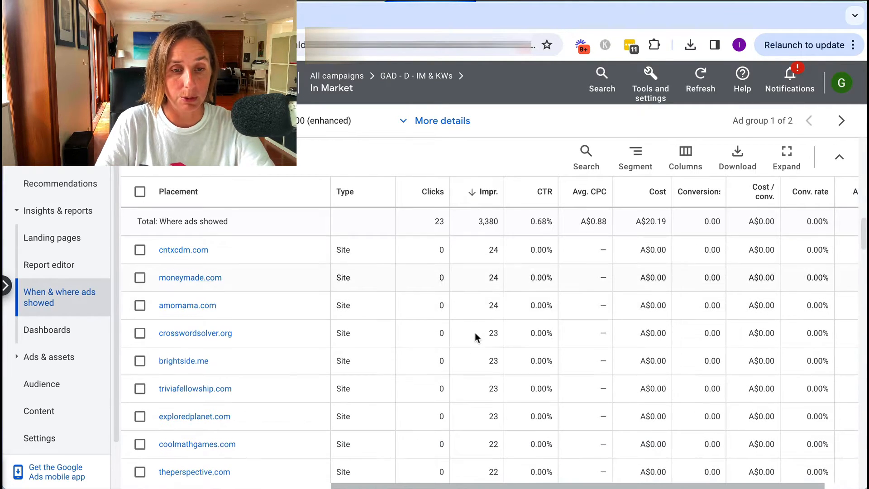
pyautogui.scroll(-4, 476, 337)
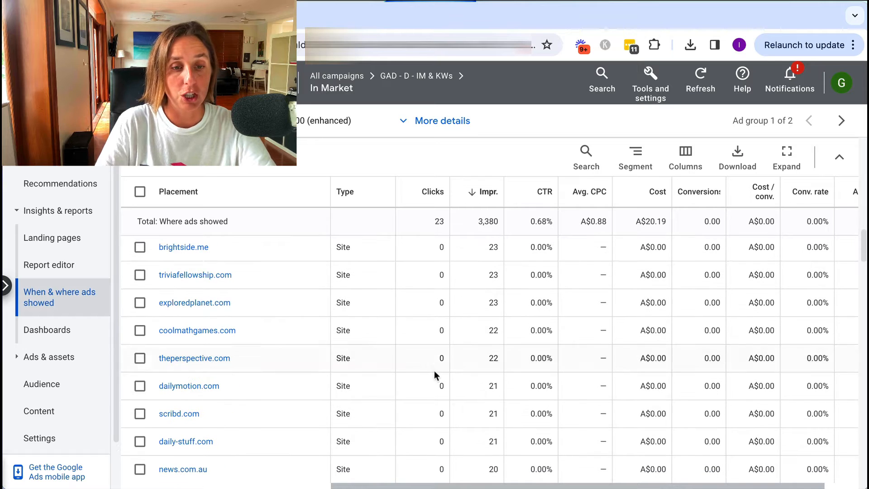
pyautogui.scroll(-3, 406, 382)
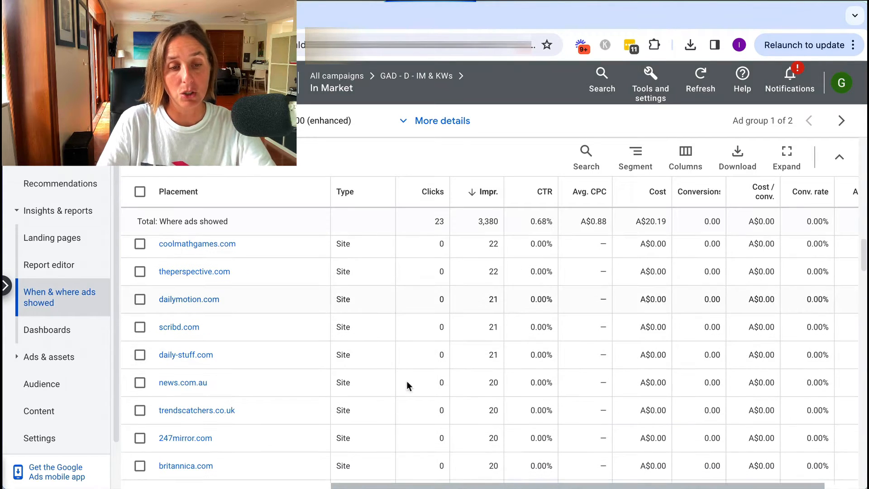
pyautogui.scroll(-1, 407, 383)
pyautogui.scroll(-2, 408, 381)
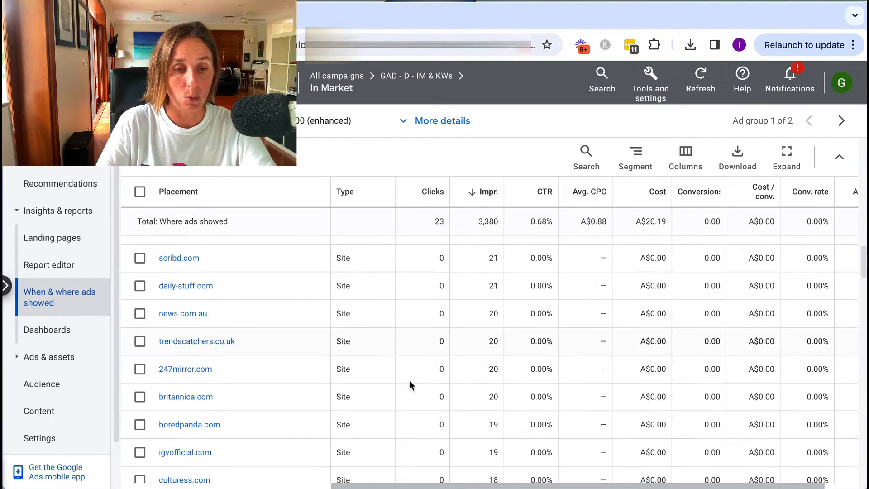
pyautogui.scroll(-1, 409, 381)
# - Sort the placements by CTR from highest to lowest and review the sites with the highest rates
pyautogui.scroll(10, 409, 380)
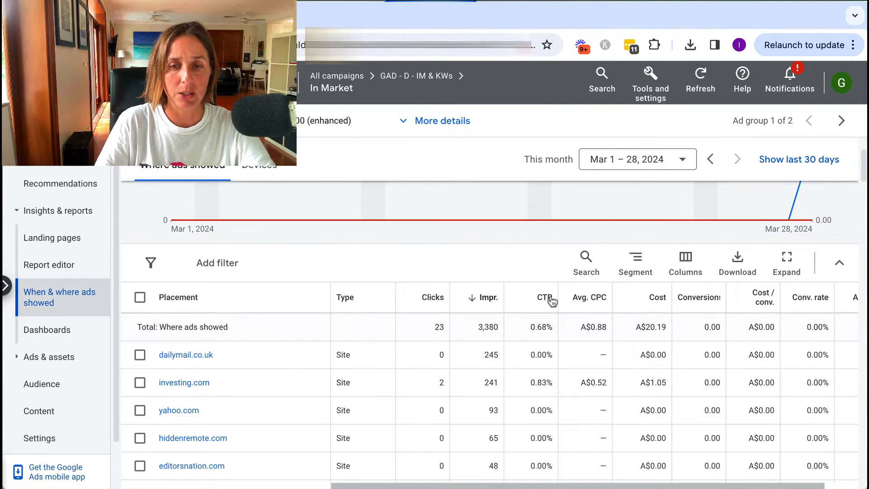
pyautogui.click(539, 300)
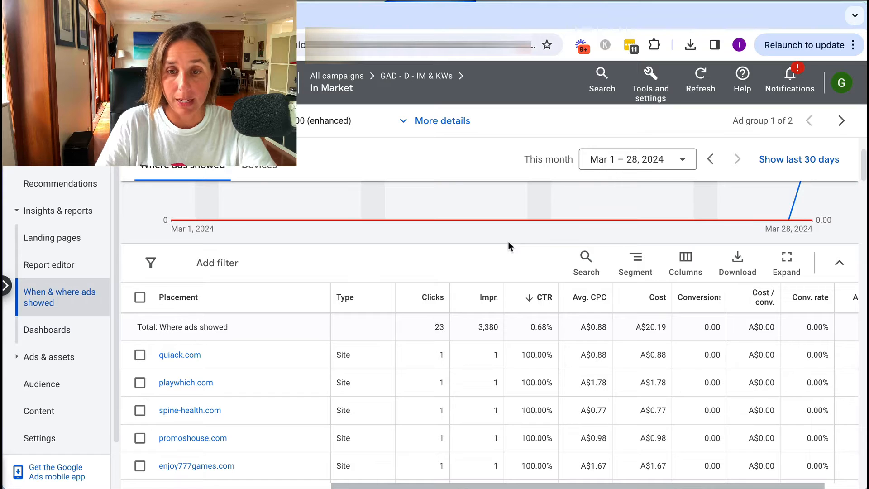
pyautogui.scroll(-1, 590, 388)
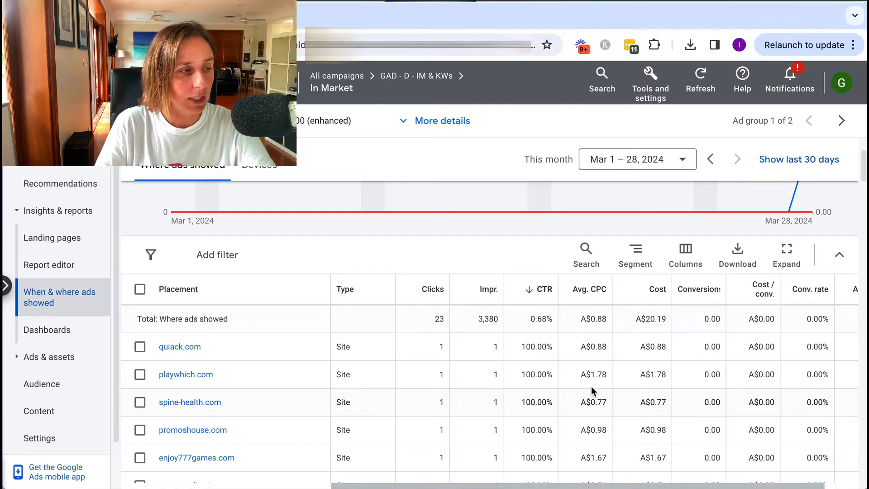
pyautogui.scroll(-3, 591, 387)
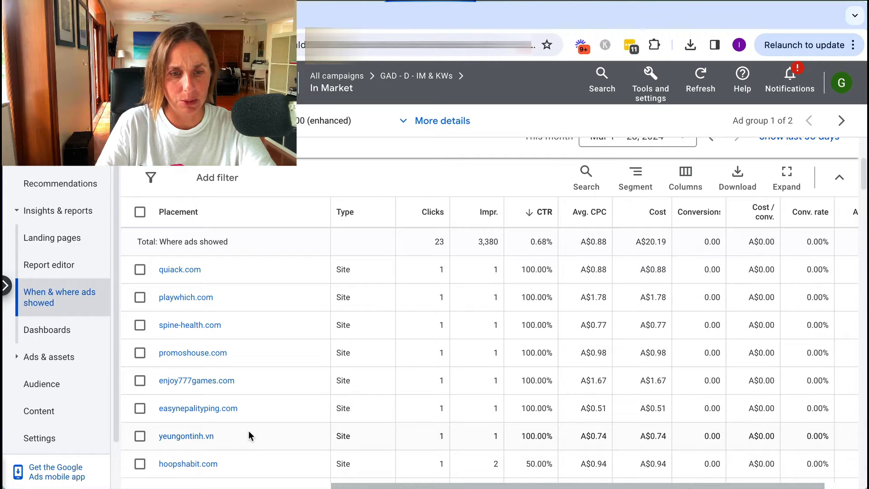
# - Exclude the placements yeungontinh.vn, enjoy777games.com and minigame.vip from the campaign
pyautogui.scroll(-1, 248, 430)
pyautogui.click(139, 435)
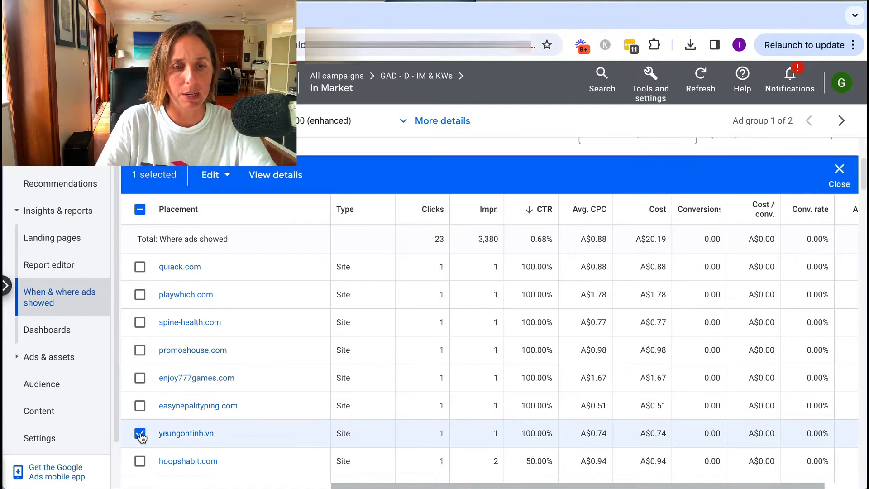
pyautogui.click(140, 379)
pyautogui.scroll(-1, 141, 381)
pyautogui.scroll(-3, 140, 385)
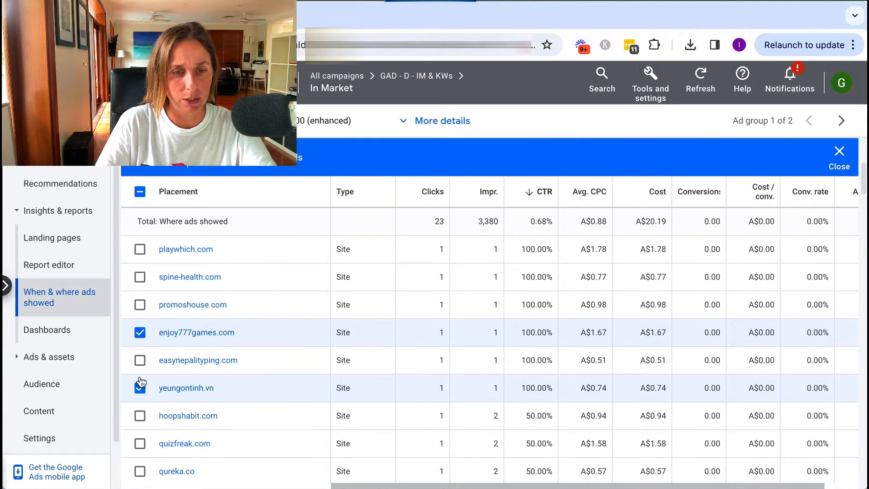
pyautogui.scroll(-1, 175, 388)
pyautogui.click(141, 407)
pyautogui.scroll(-2, 198, 387)
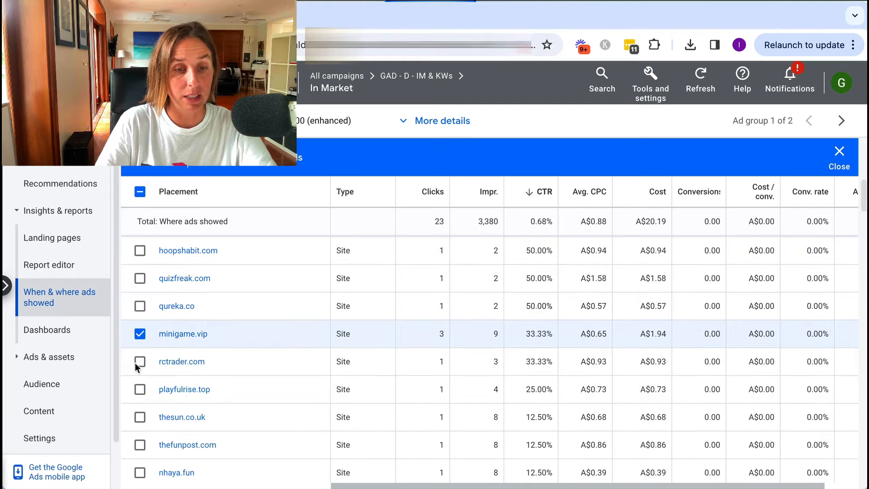
pyautogui.scroll(4, 306, 352)
pyautogui.scroll(1, 305, 351)
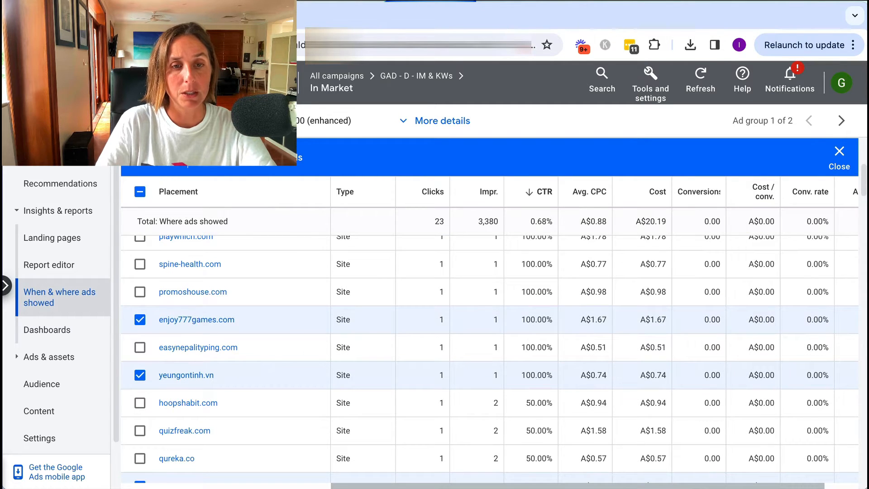
pyautogui.click(269, 156)
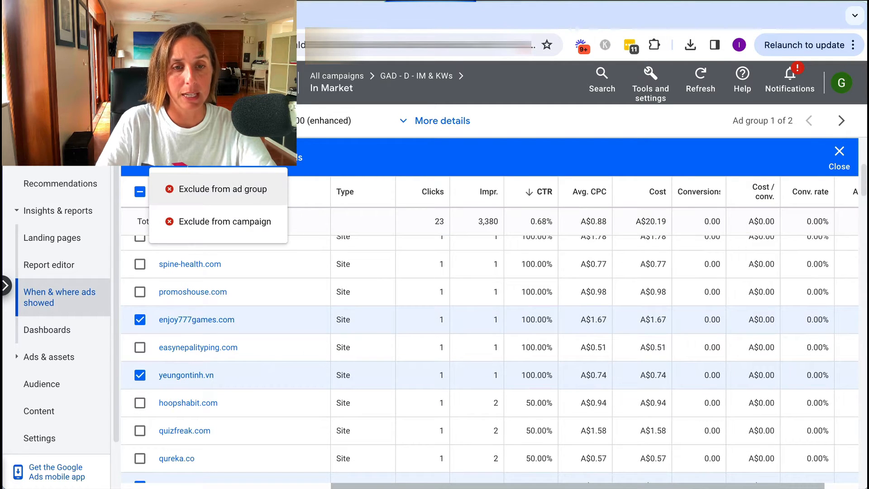
pyautogui.click(223, 222)
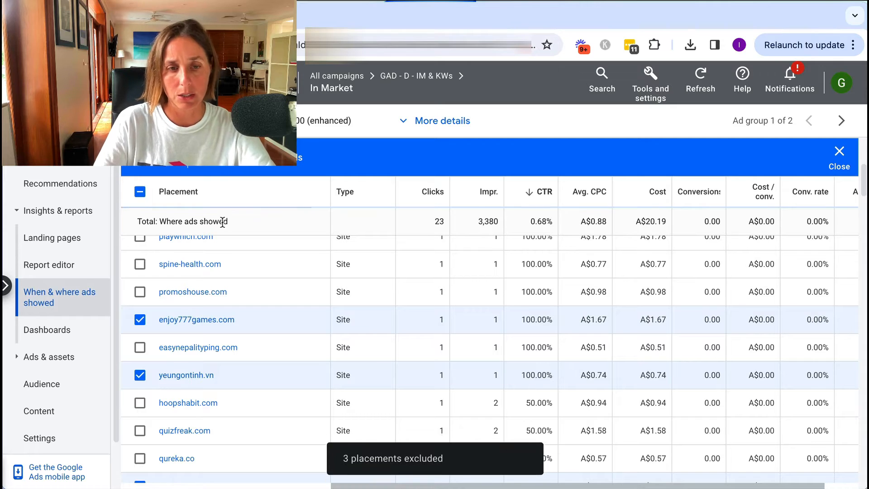
# - Clear the placement selection and sort the placements by cost from highest to lowest
pyautogui.scroll(5, 219, 300)
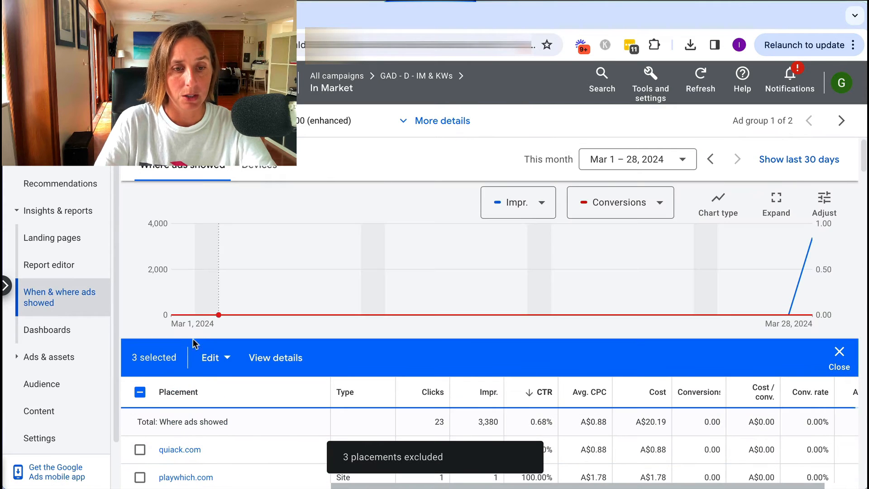
pyautogui.click(139, 397)
pyautogui.scroll(-1, 432, 368)
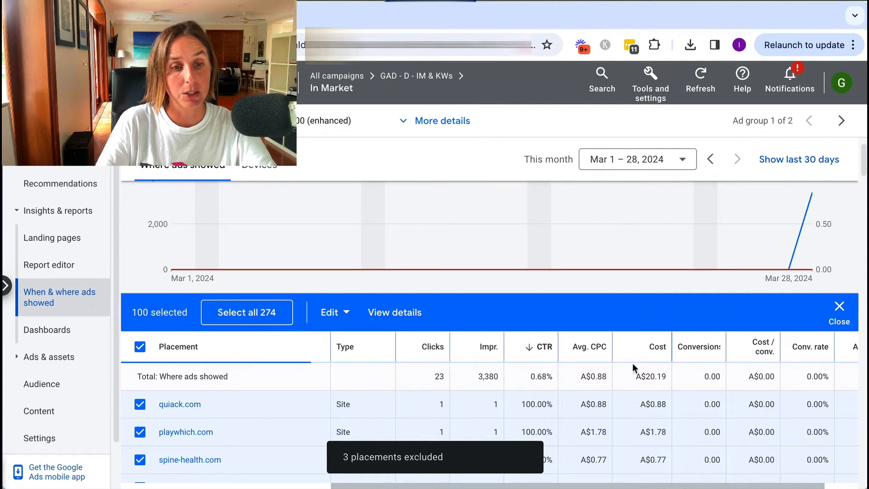
pyautogui.click(140, 346)
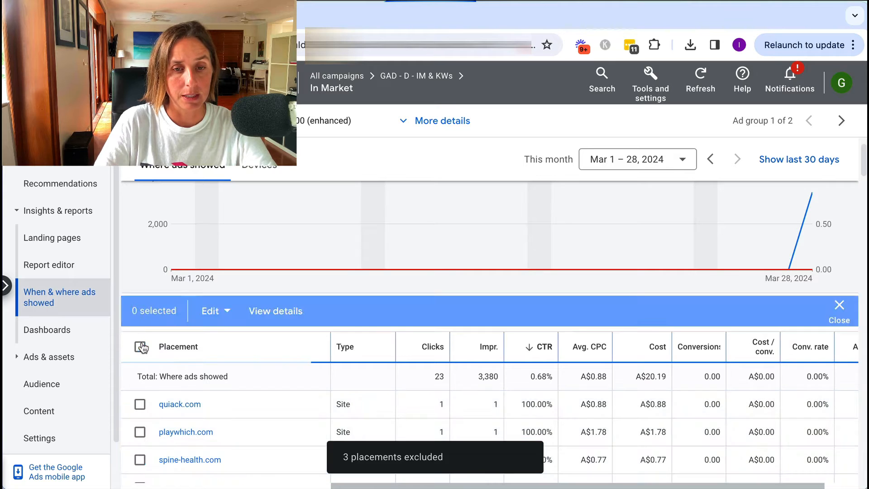
pyautogui.moveTo(602, 348)
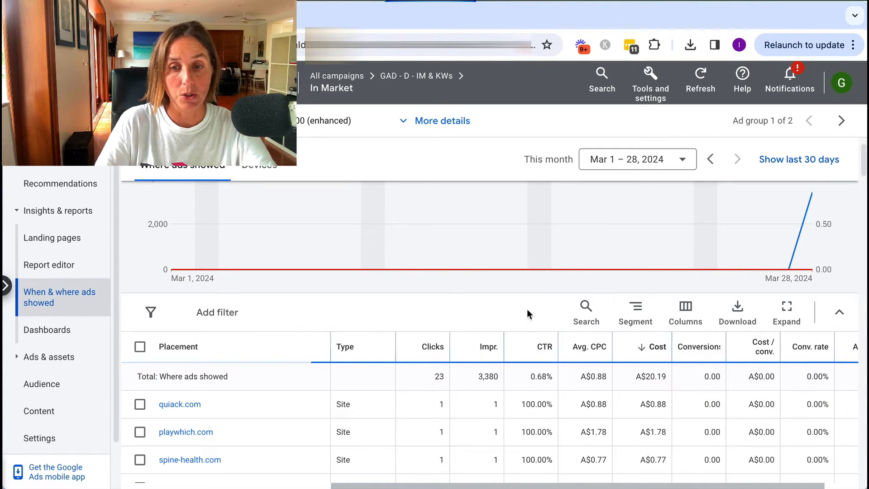
pyautogui.scroll(-1, 731, 401)
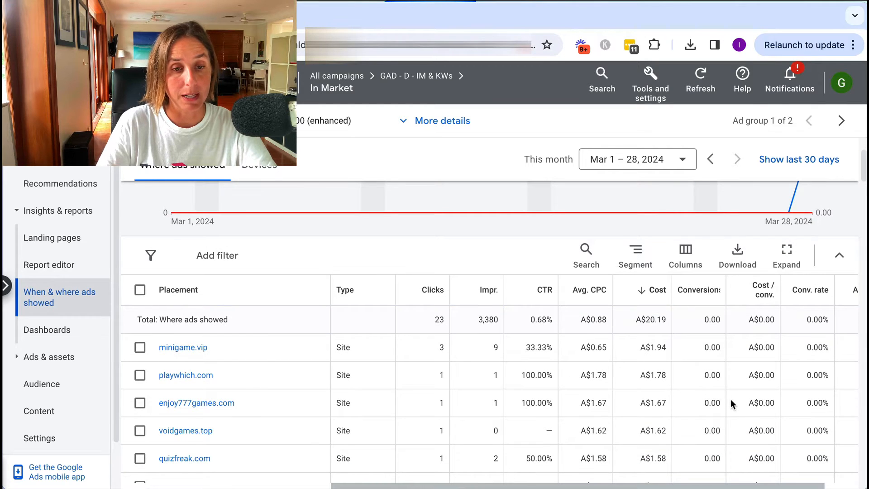
pyautogui.scroll(-1, 730, 403)
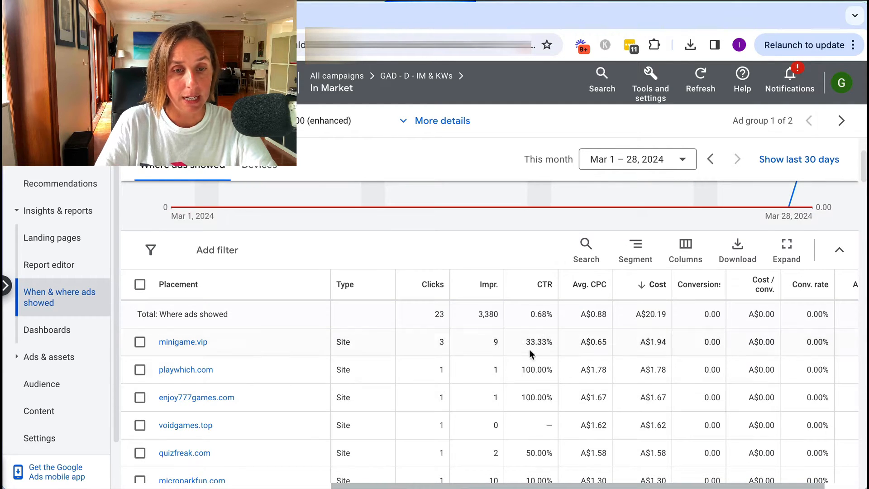
# - Exclude the placements minigame.vip and voidgames.top from the campaign
pyautogui.click(140, 343)
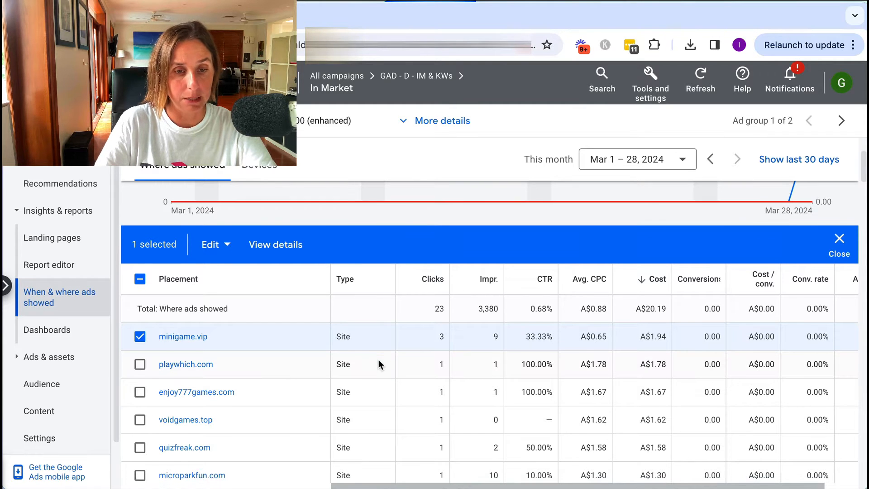
pyautogui.scroll(-1, 379, 361)
pyautogui.click(141, 407)
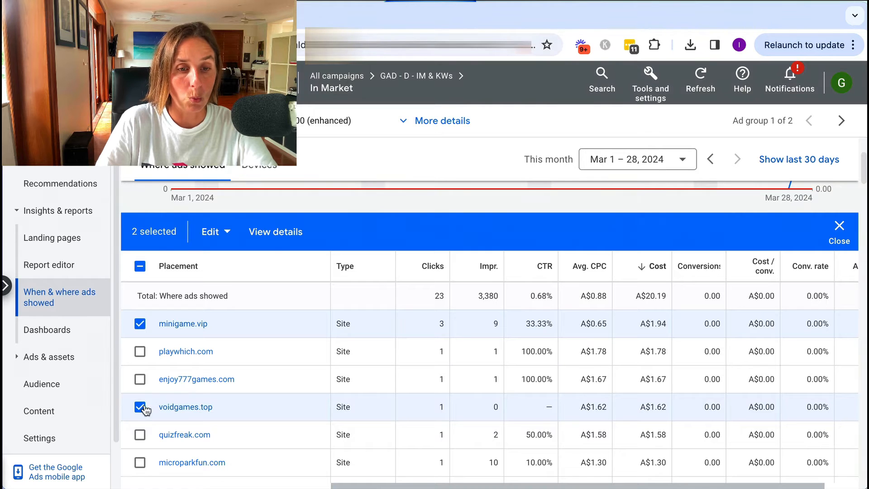
pyautogui.click(212, 231)
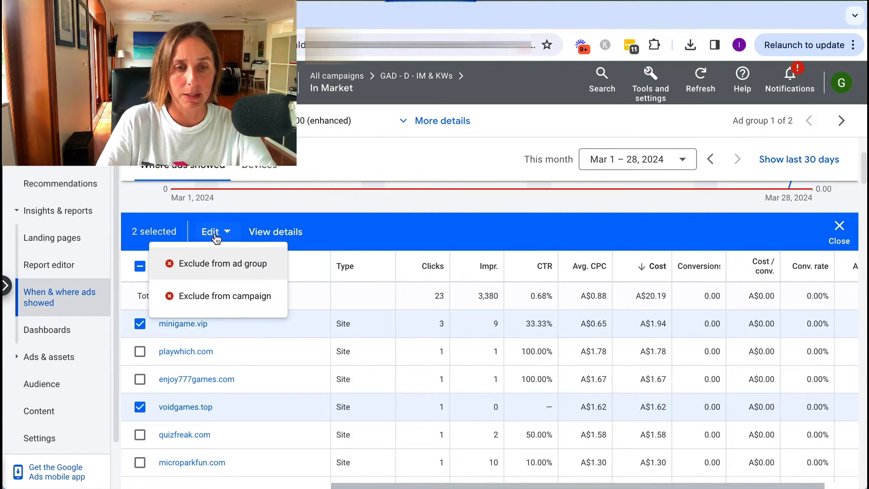
pyautogui.click(206, 295)
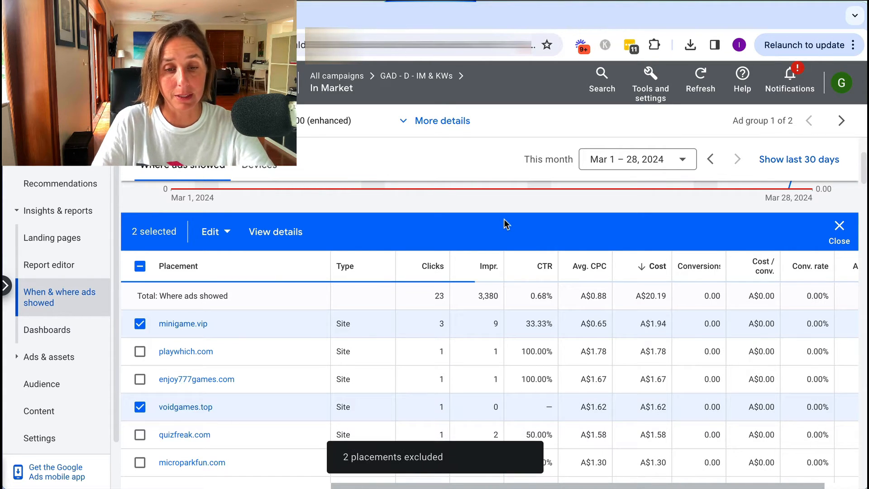
# - Clear the placement selection and review the In Market ad group's performance by device
pyautogui.click(140, 407)
pyautogui.click(140, 323)
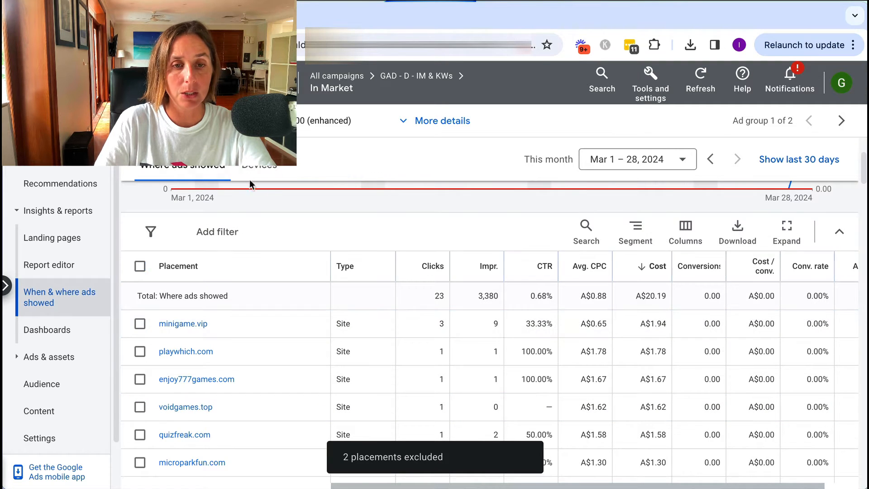
pyautogui.click(260, 166)
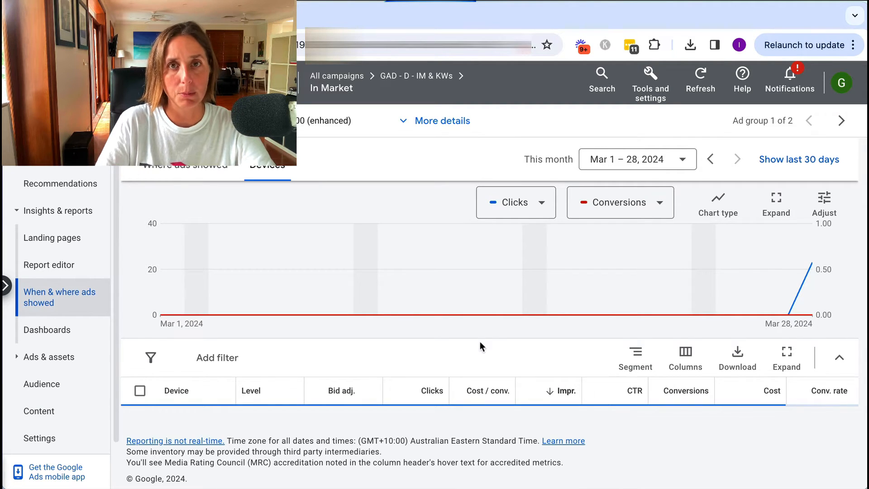
pyautogui.scroll(-2, 479, 341)
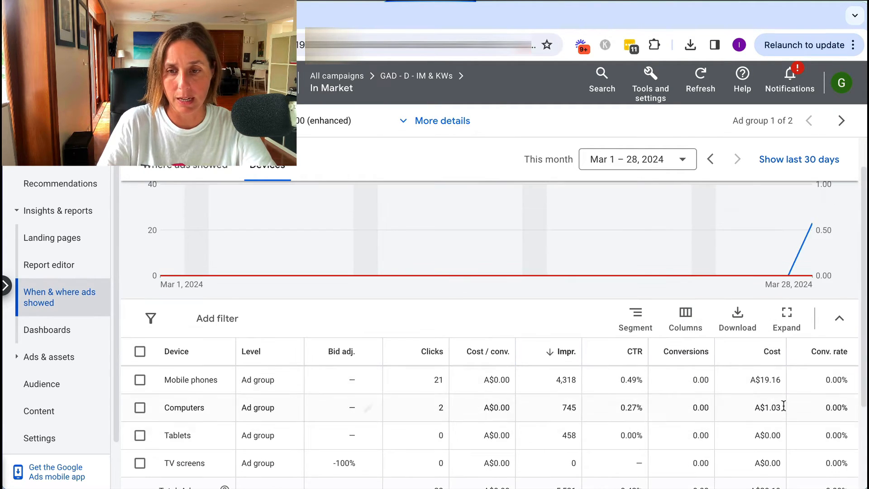
pyautogui.moveTo(544, 378); pyautogui.dragTo(577, 378)
pyautogui.click(534, 383)
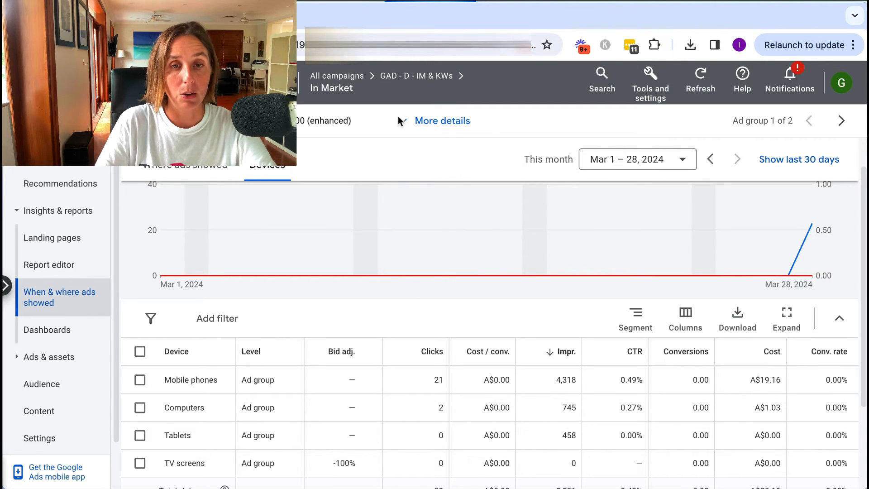
# - Open the Keyword Targeting ad group's report of where ads showed and sort the placements by impressions from highest to lowest
pyautogui.click(408, 85)
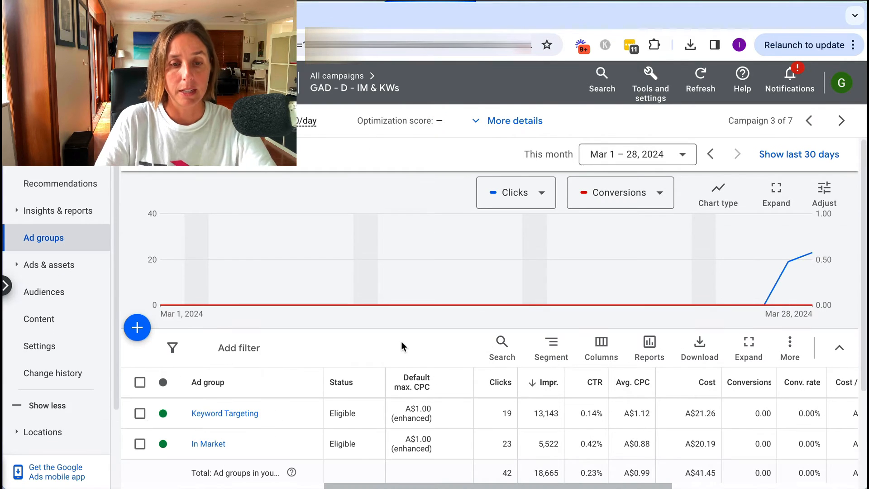
pyautogui.click(234, 417)
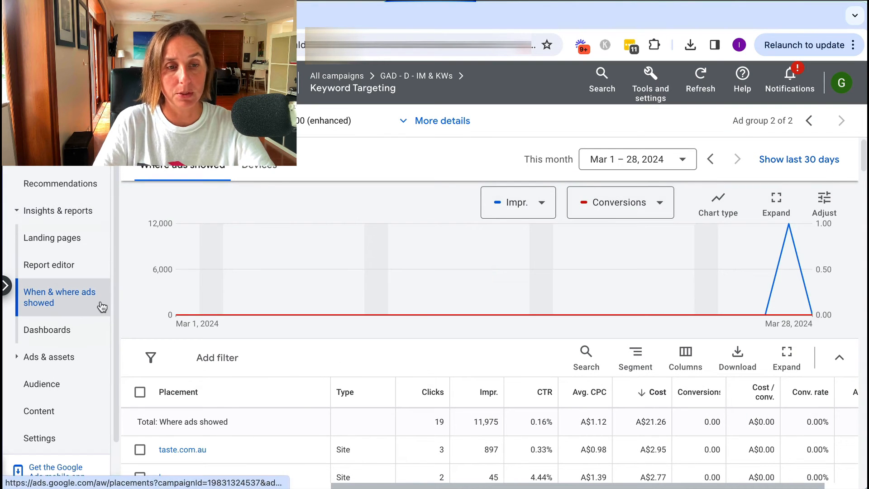
pyautogui.click(480, 394)
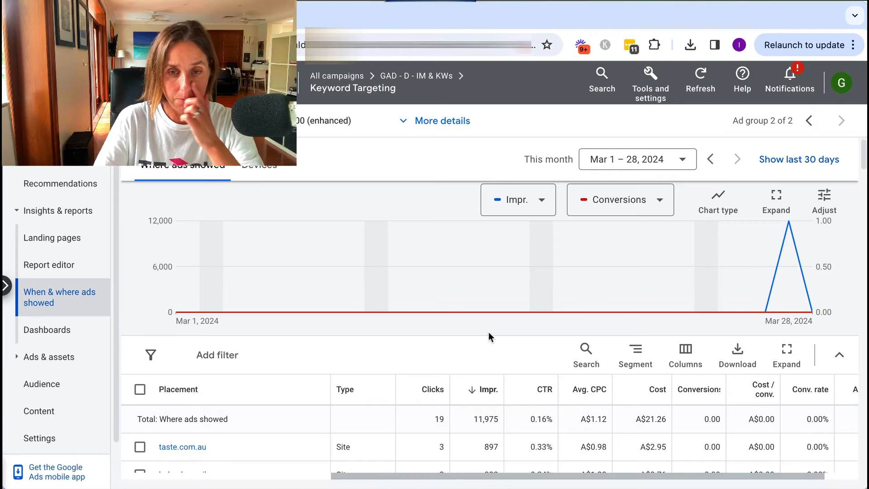
# - Examine which sites received the most impressions in the Keyword Targeting ad group and judge how relevant they are
pyautogui.scroll(-1, 487, 336)
pyautogui.scroll(-3, 488, 337)
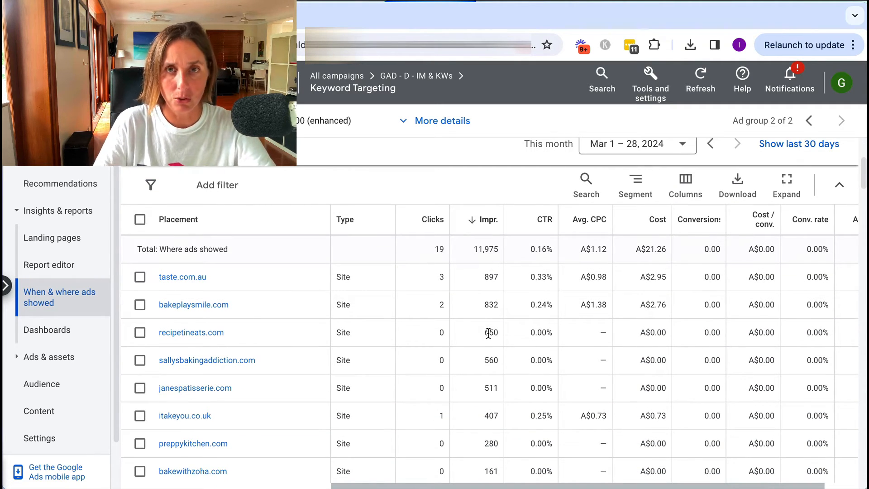
pyautogui.scroll(-3, 488, 333)
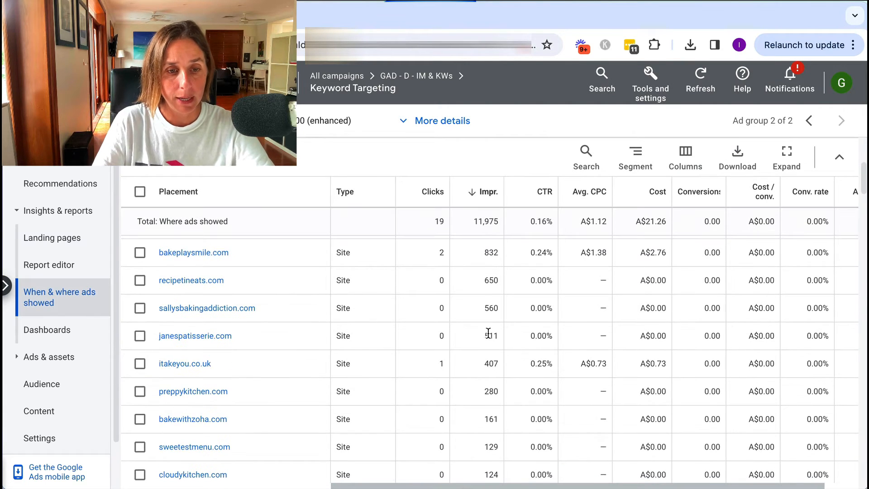
pyautogui.scroll(-2, 488, 335)
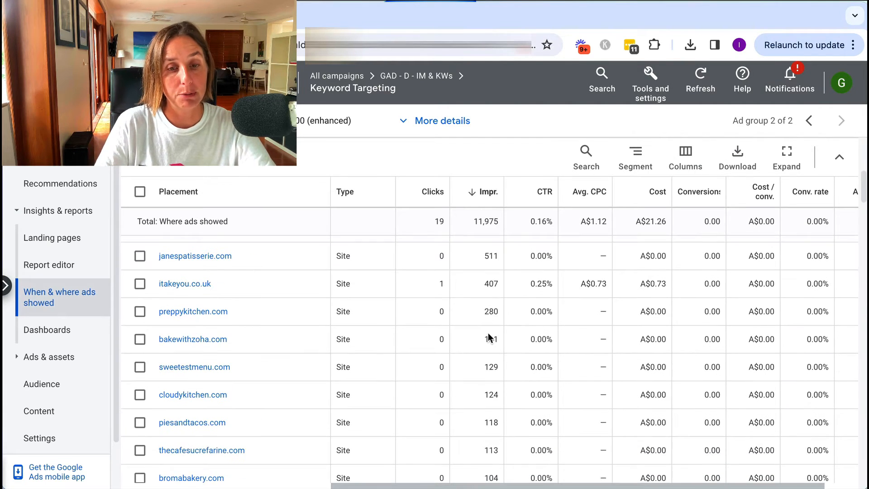
pyautogui.scroll(-2, 488, 338)
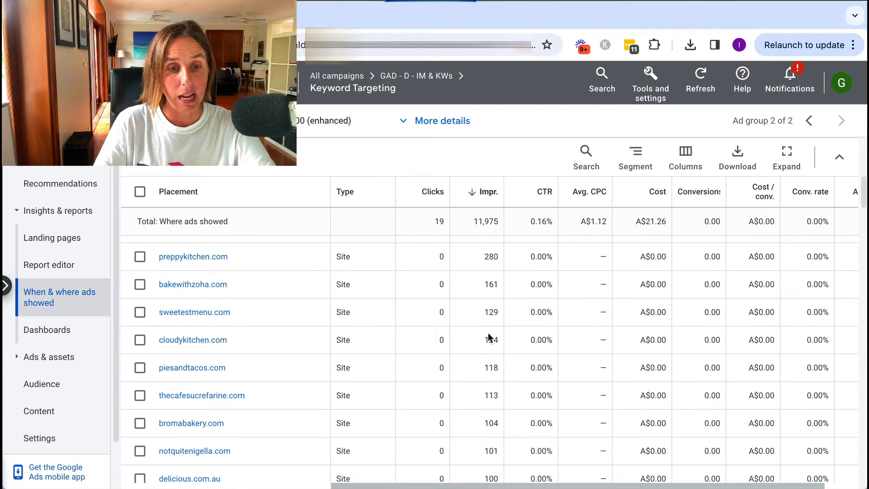
pyautogui.scroll(-3, 489, 336)
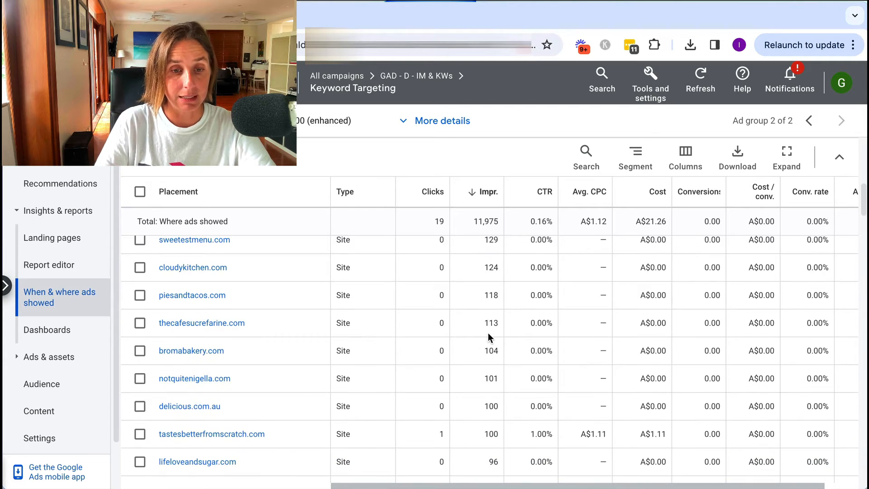
pyautogui.scroll(-6, 488, 335)
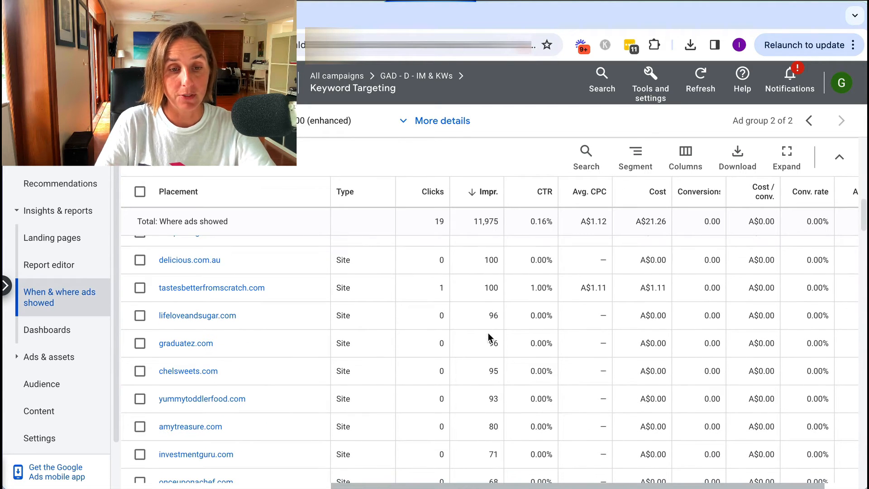
pyautogui.scroll(-4, 487, 337)
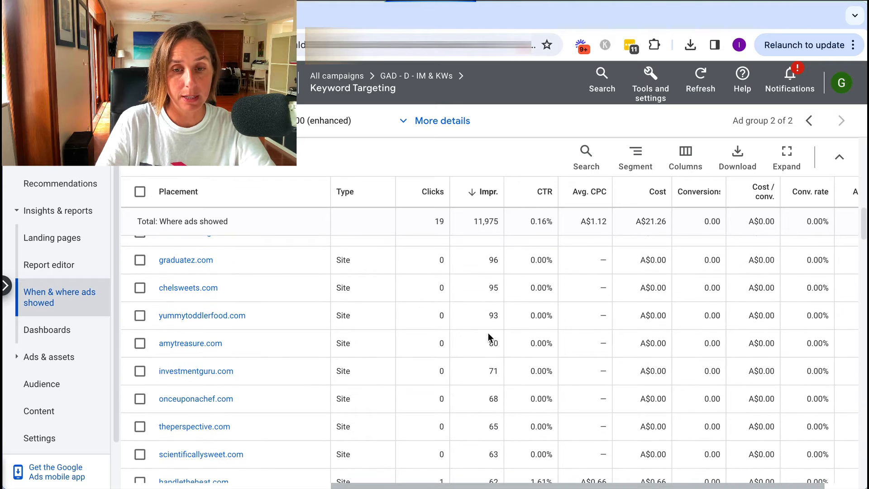
pyautogui.scroll(-1, 488, 336)
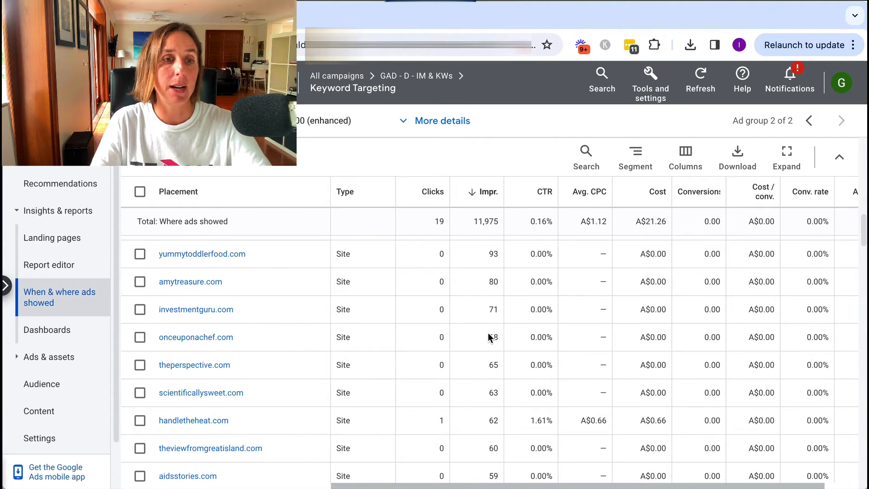
pyautogui.scroll(-4, 487, 336)
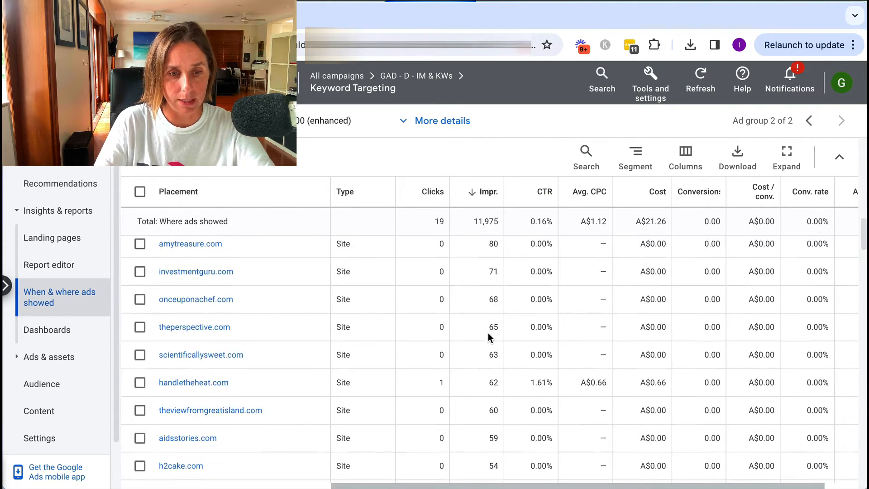
pyautogui.scroll(8, 488, 336)
pyautogui.scroll(-1, 488, 337)
pyautogui.scroll(-7, 488, 337)
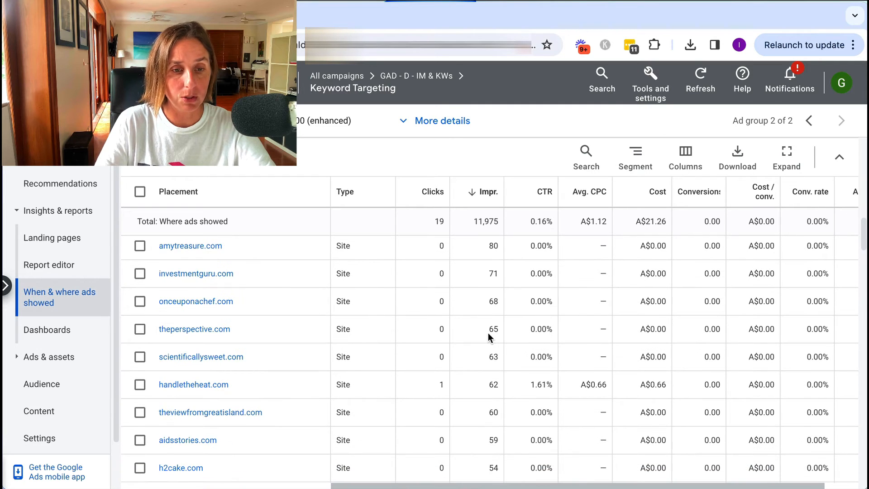
pyautogui.scroll(-3, 488, 335)
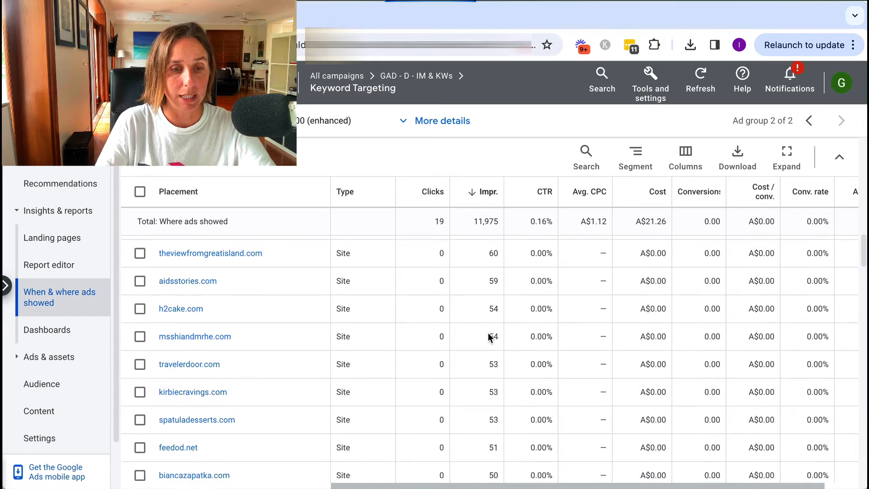
pyautogui.scroll(-3, 488, 337)
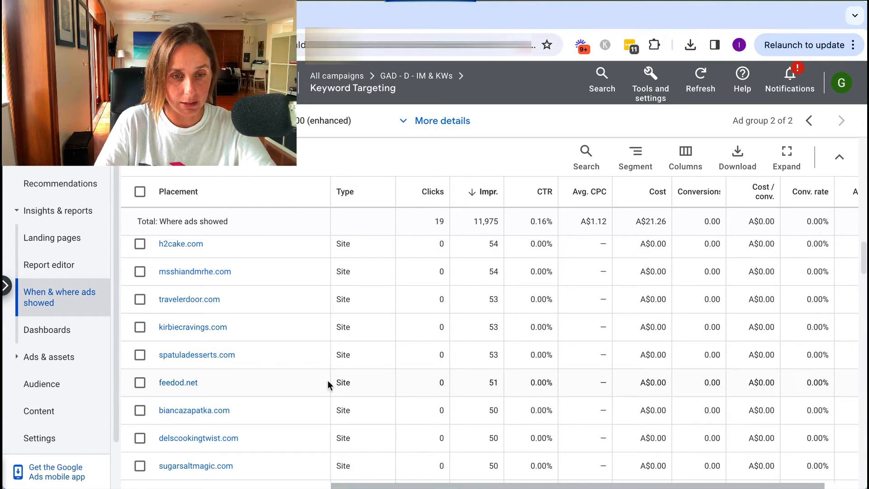
pyautogui.scroll(-4, 462, 376)
pyautogui.scroll(15, 463, 376)
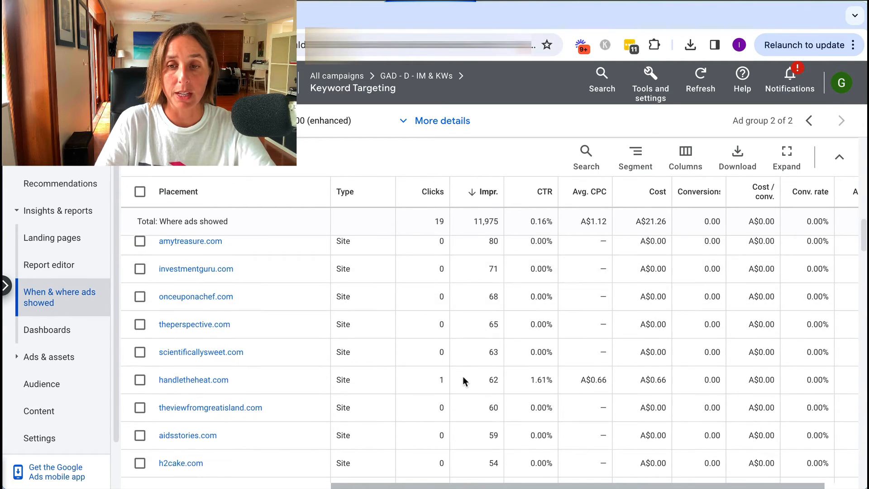
pyautogui.scroll(3, 462, 376)
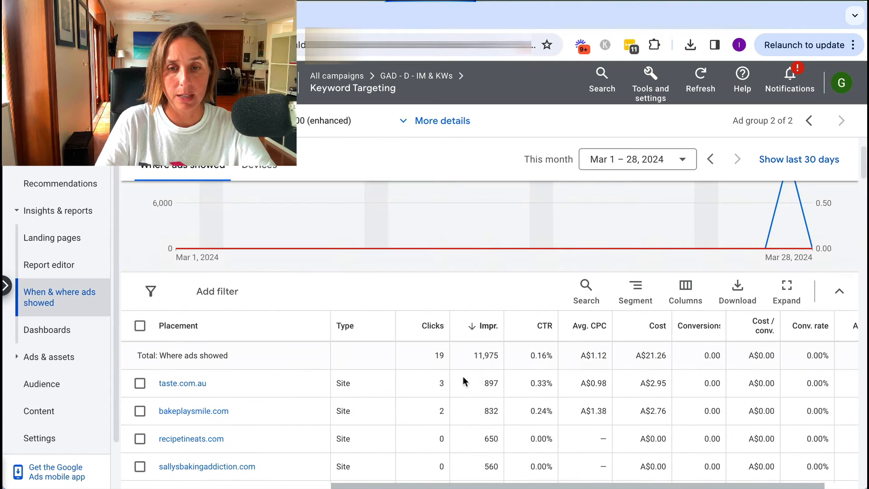
# - Sort the placements by CTR from highest to lowest and inspect the babygames.com website
pyautogui.click(543, 327)
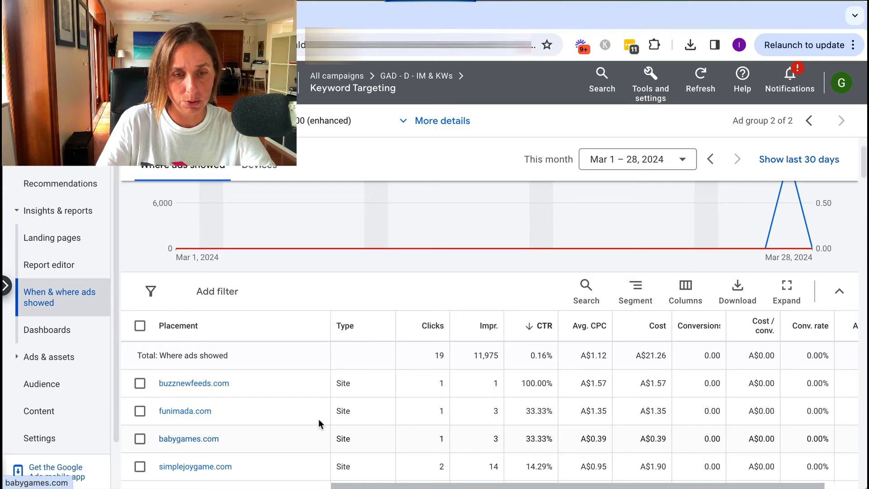
pyautogui.click(194, 437)
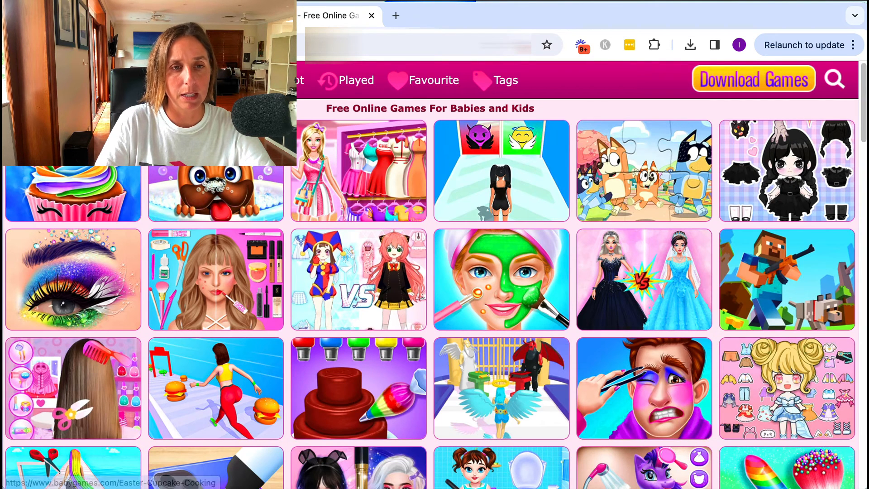
pyautogui.click(371, 15)
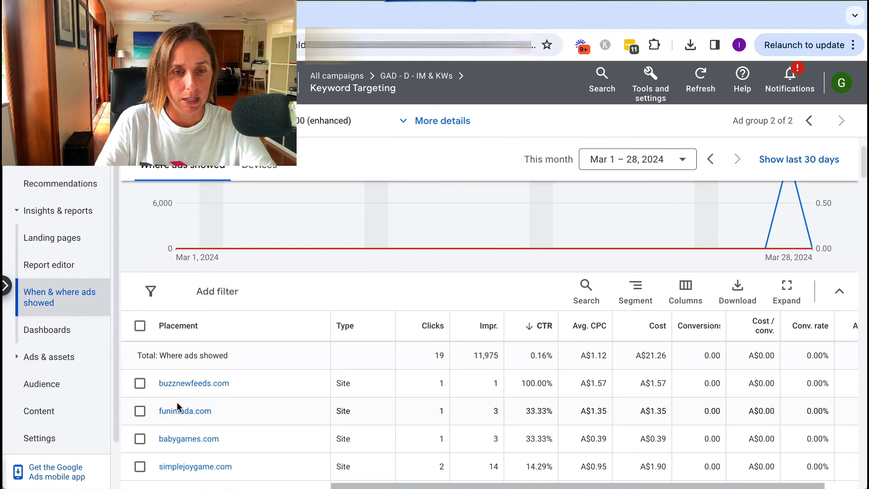
# - Exclude the placements babygames.com, simplejoygame.com and mydrawingstar.com
pyautogui.click(139, 438)
pyautogui.scroll(-1, 272, 380)
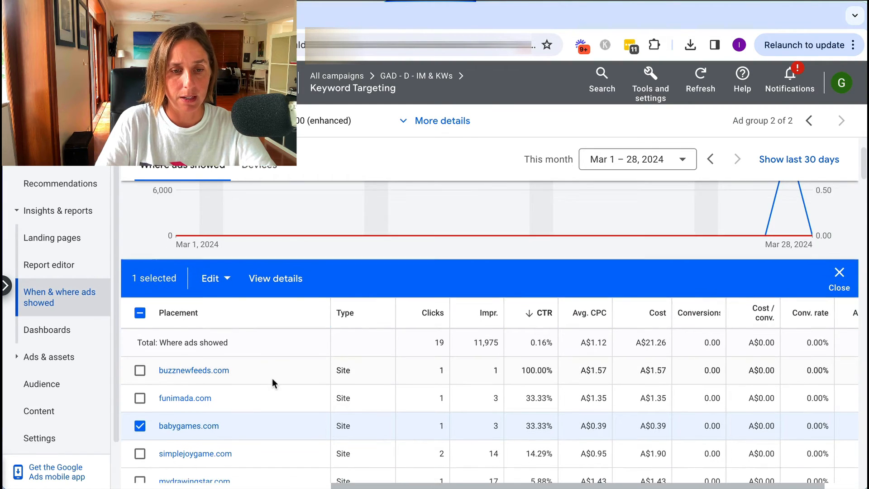
pyautogui.click(141, 434)
pyautogui.scroll(-1, 321, 346)
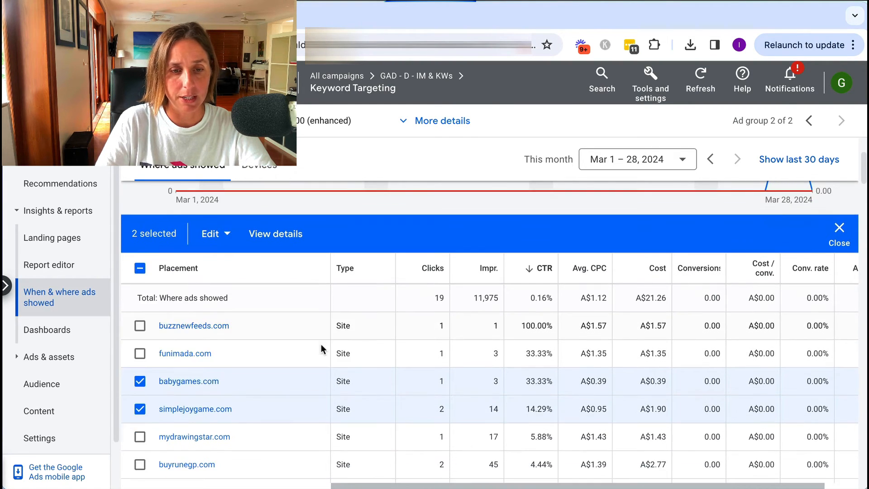
pyautogui.click(140, 438)
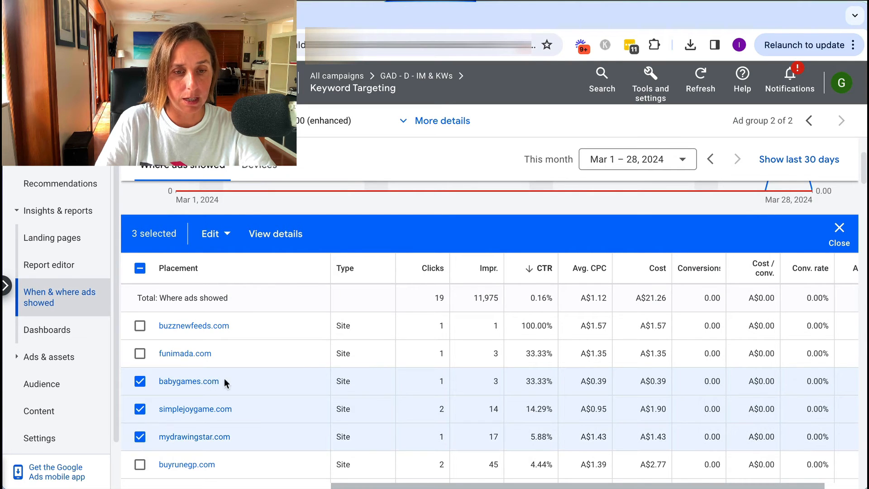
pyautogui.scroll(-3, 231, 376)
pyautogui.scroll(5, 292, 359)
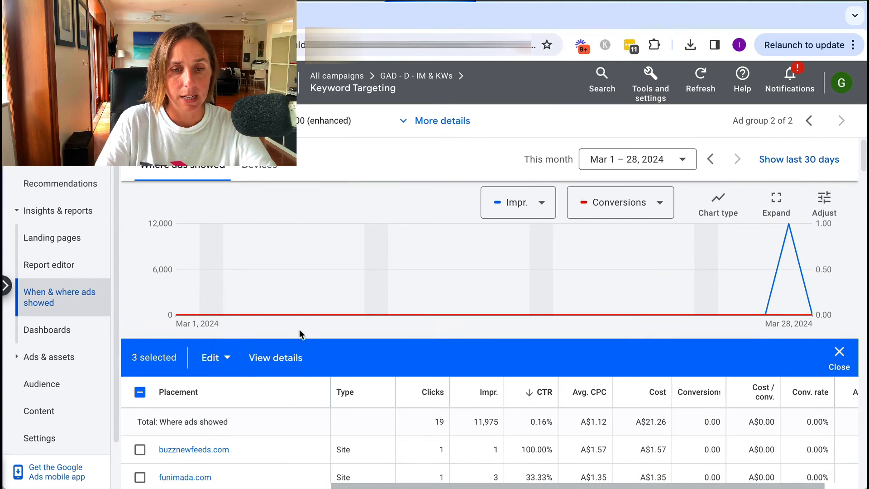
pyautogui.click(221, 356)
pyautogui.click(224, 425)
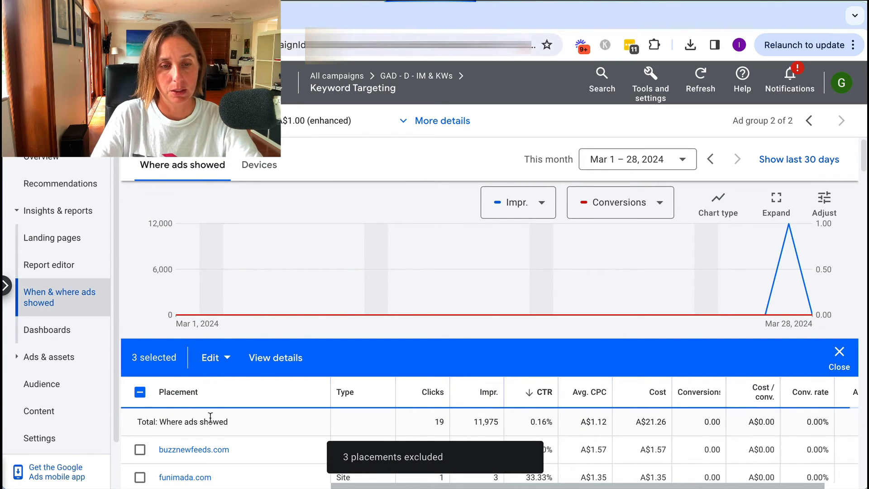
# - Clear the selection of the three excluded placements and review the Keyword Targeting placements sorted by cost from highest to lowest
pyautogui.scroll(-2, 210, 417)
pyautogui.scroll(-3, 210, 418)
pyautogui.click(140, 383)
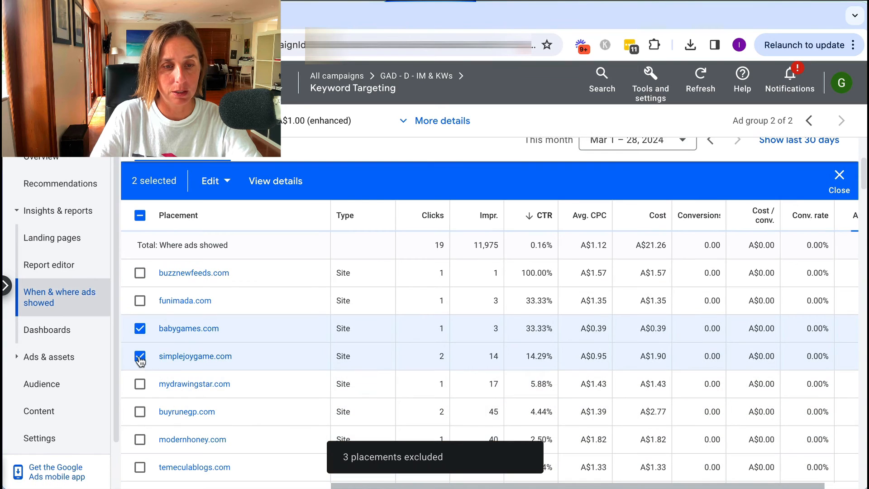
pyautogui.click(140, 356)
pyautogui.click(140, 328)
pyautogui.scroll(3, 287, 396)
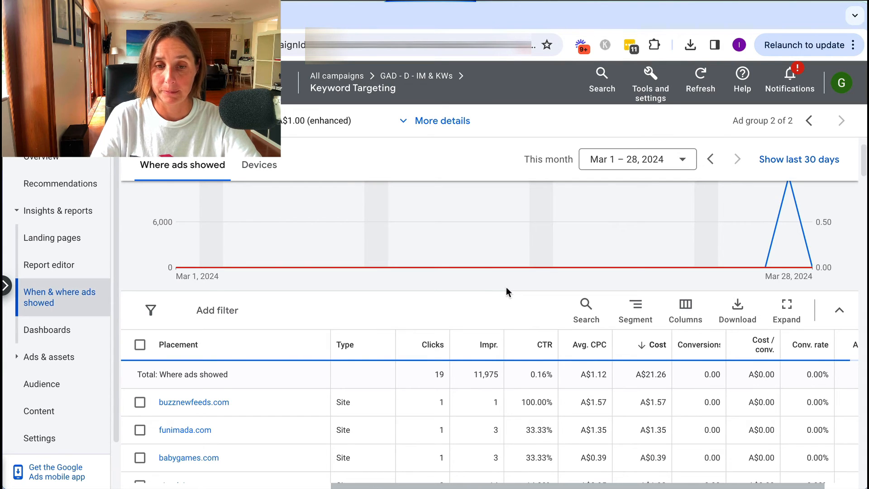
pyautogui.scroll(-2, 555, 402)
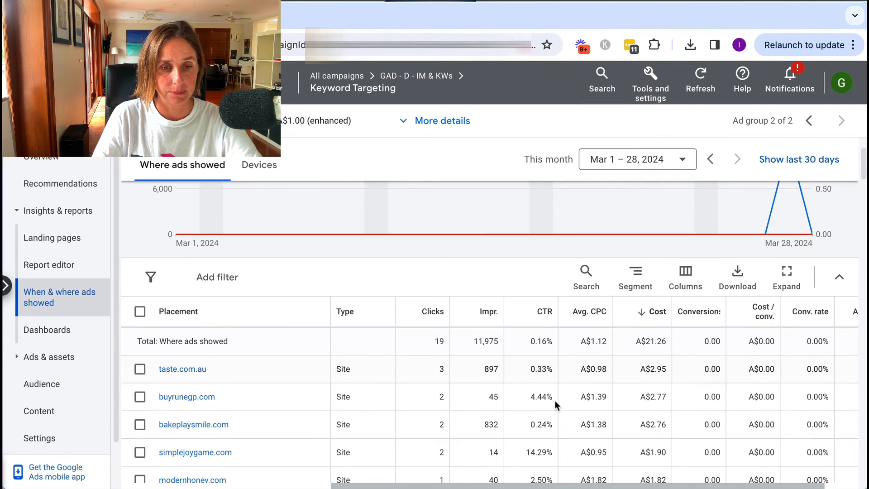
pyautogui.scroll(2, 555, 400)
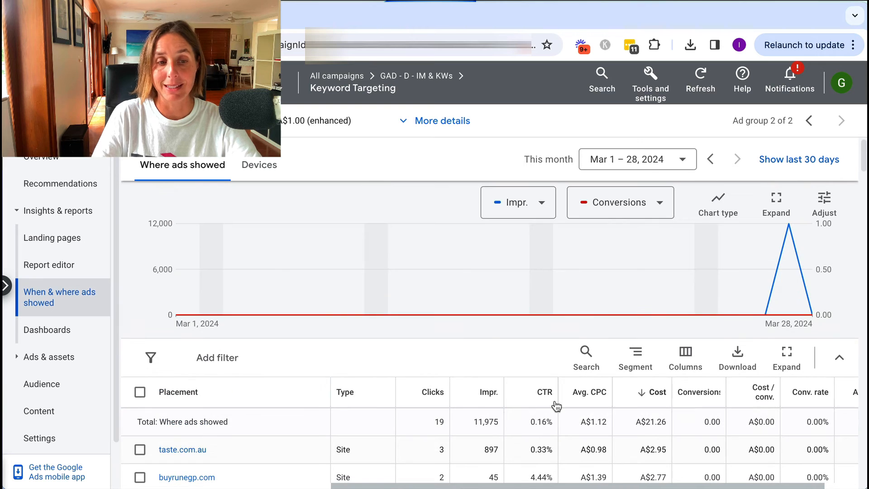
# - Review the Keyword Targeting ad group's performance by device, checking the mobile phone impressions
pyautogui.click(247, 170)
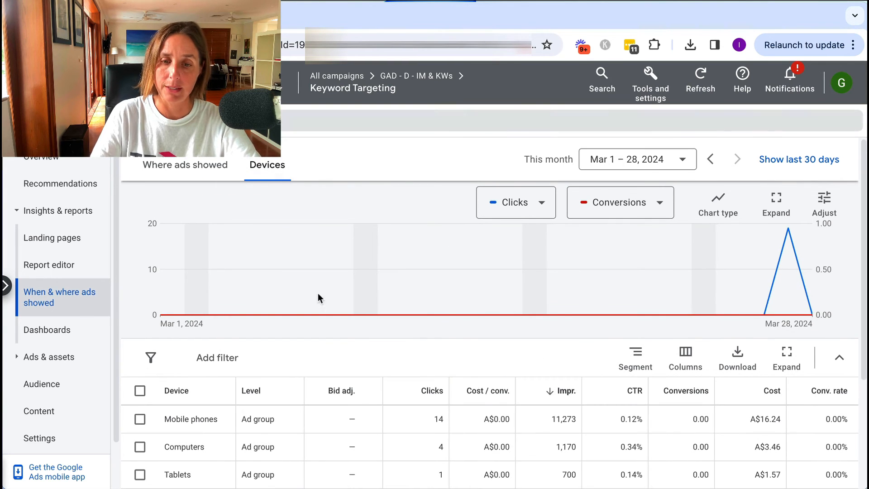
pyautogui.scroll(-1, 520, 343)
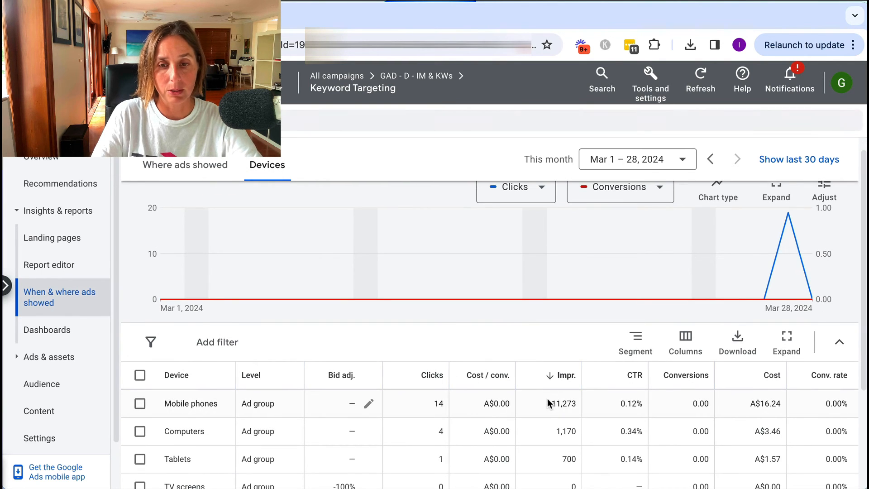
pyautogui.moveTo(549, 403); pyautogui.dragTo(579, 404)
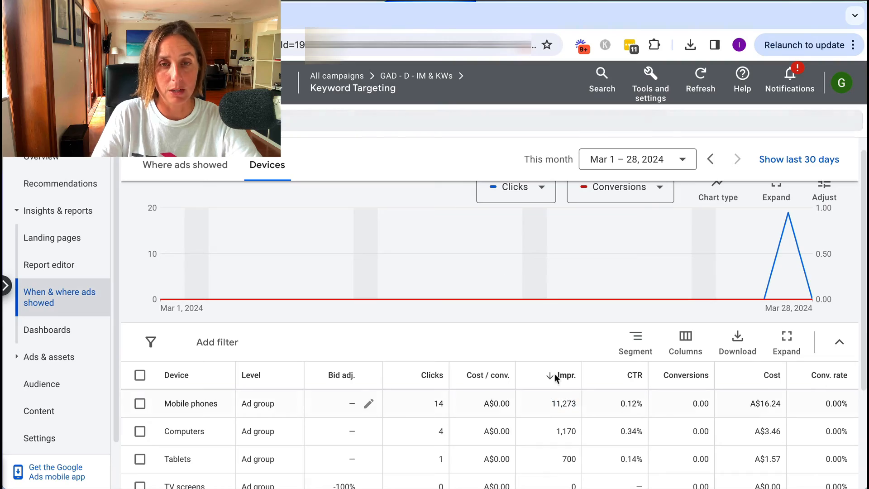